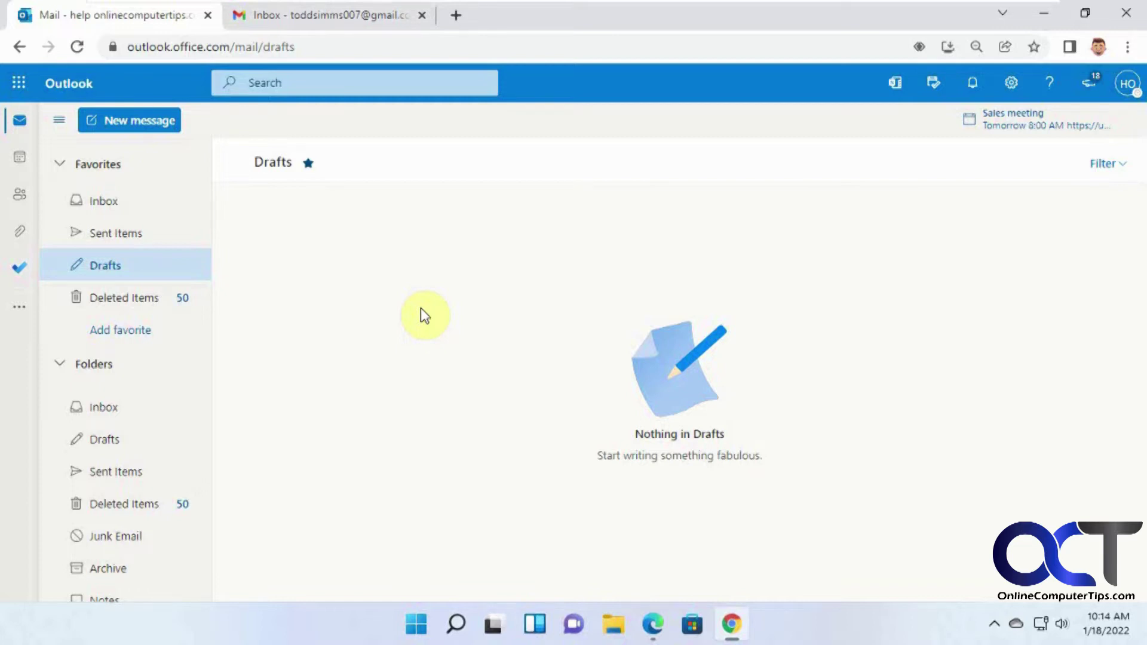
Turn on automatic replies in Mail settings, limited to a set period (1/18/2022–1/19/2022, 10:00 AM).
{"action": "left_click", "coordinate": [1012, 85]}
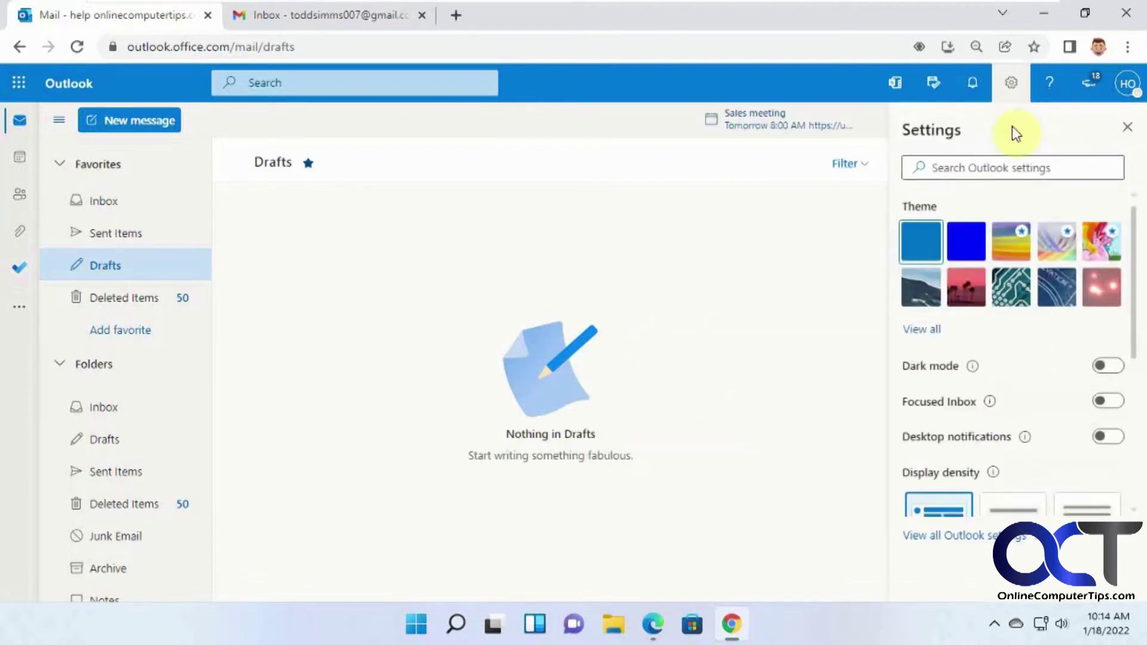
{"action": "left_click", "coordinate": [995, 535]}
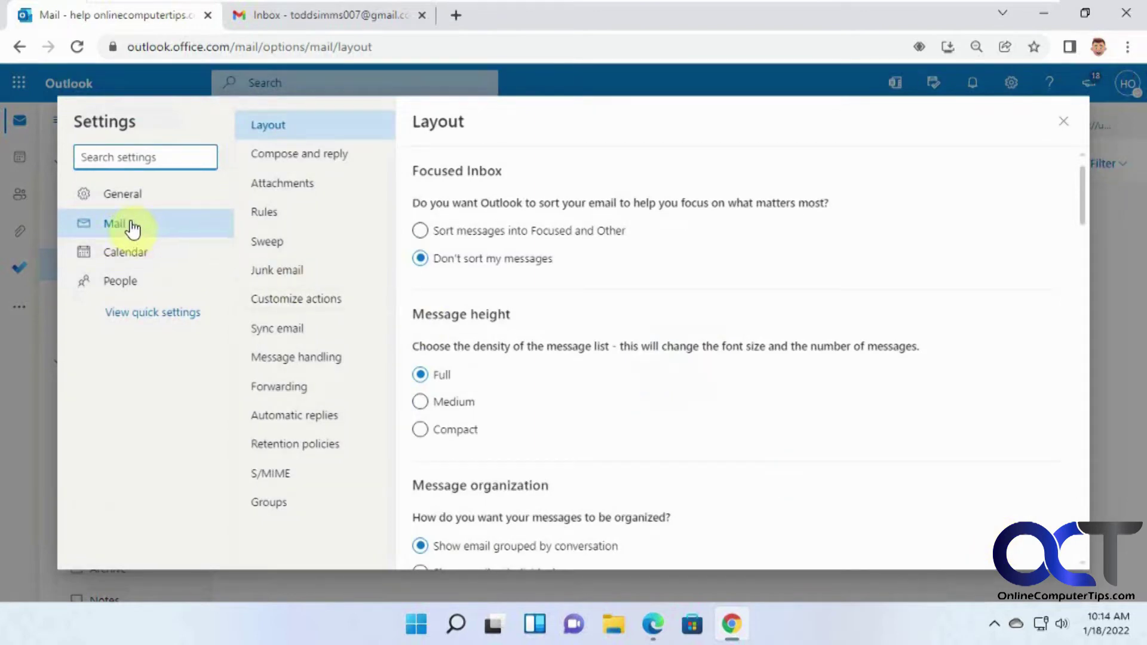
{"action": "left_click", "coordinate": [311, 424]}
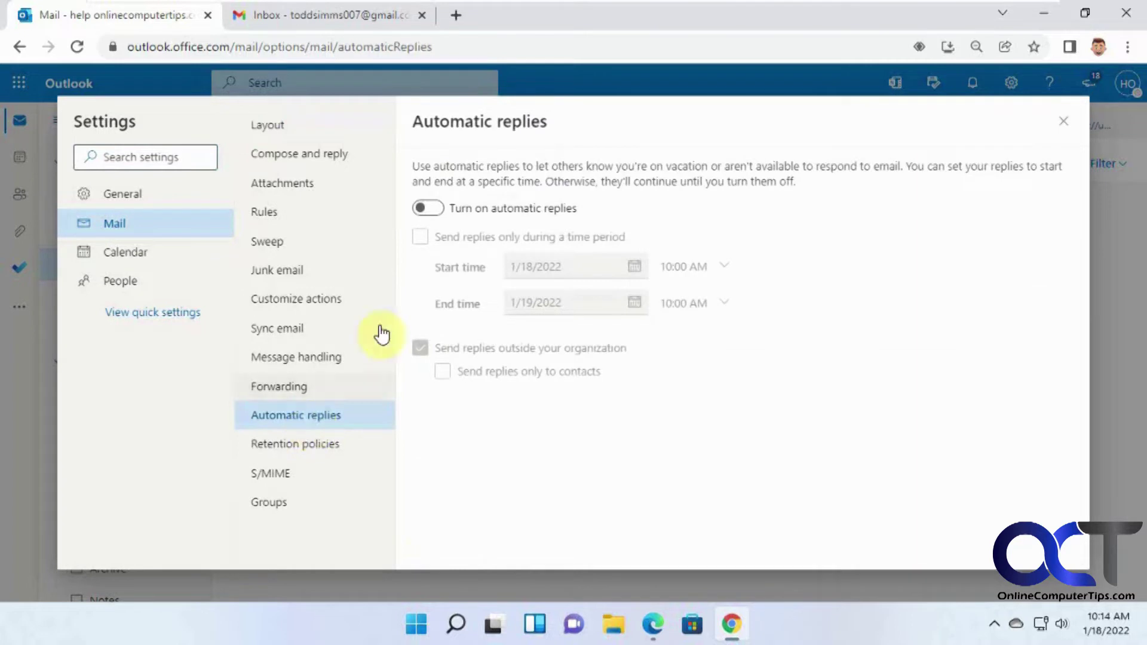
{"action": "left_click", "coordinate": [437, 216]}
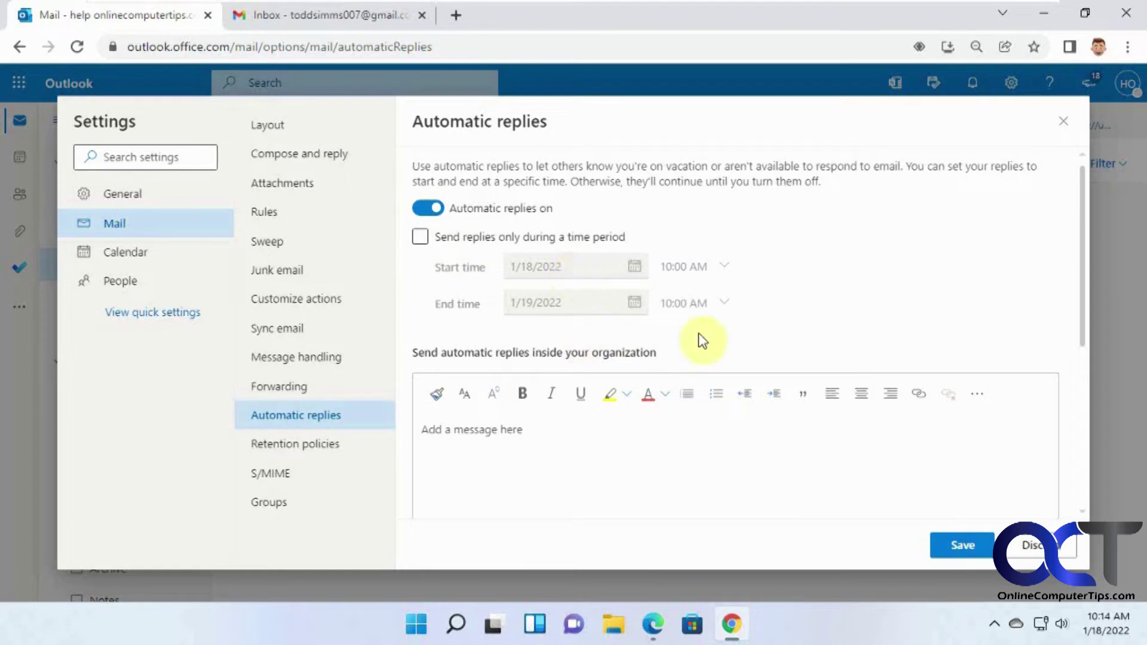
{"action": "left_click", "coordinate": [420, 239]}
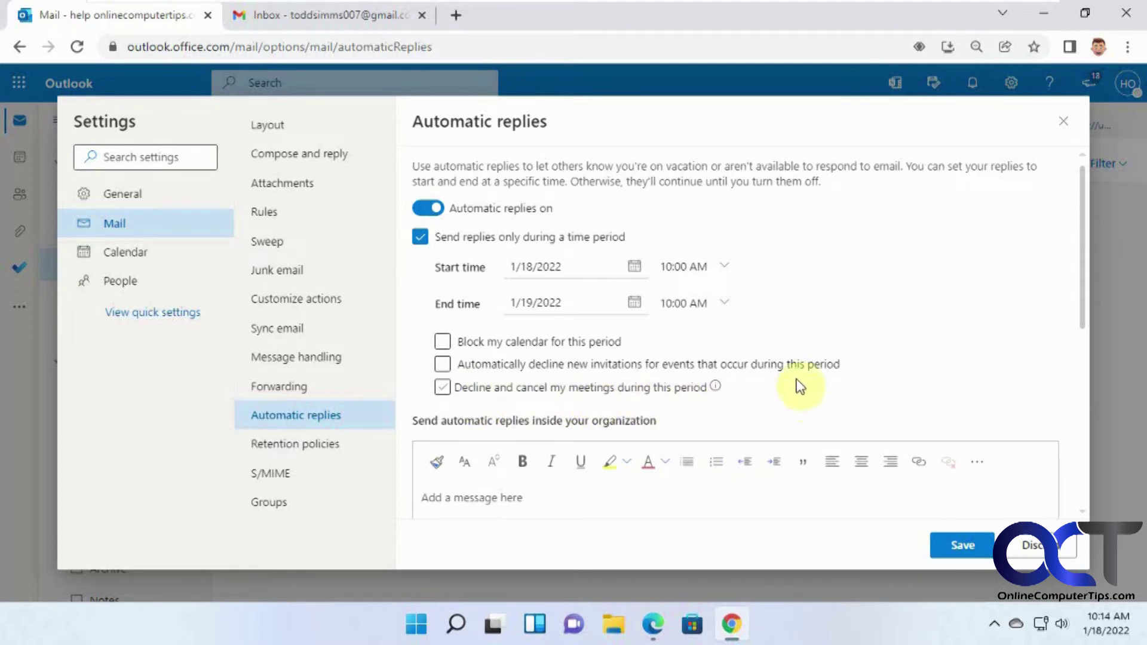
{"action": "left_click", "coordinate": [421, 240]}
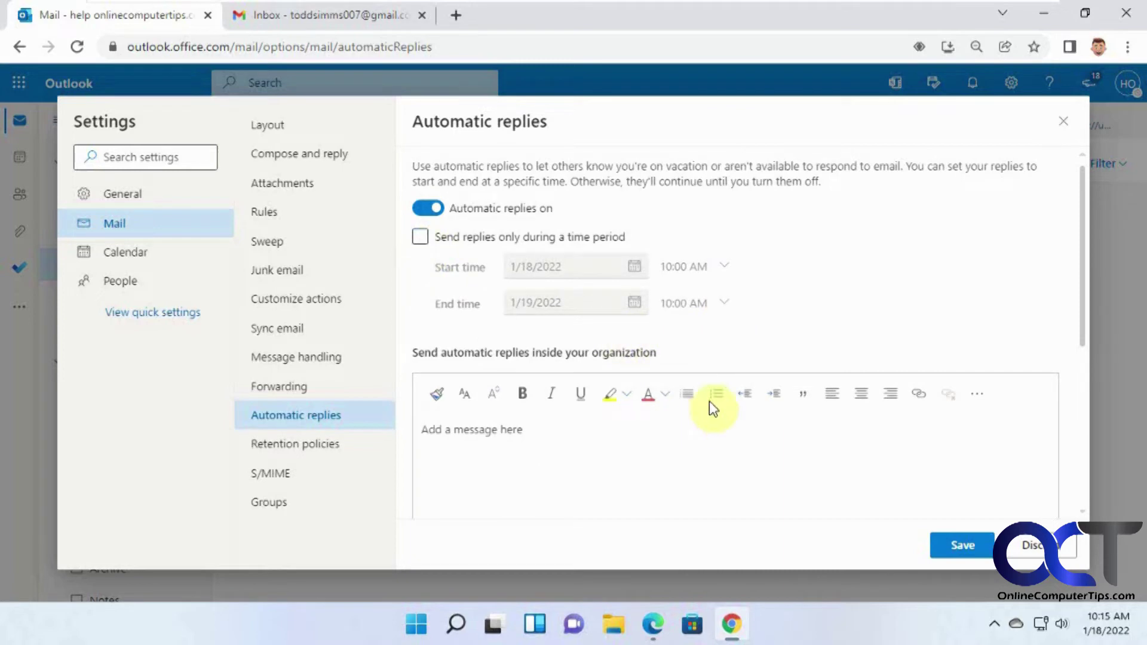
{"action": "left_click", "coordinate": [421, 240]}
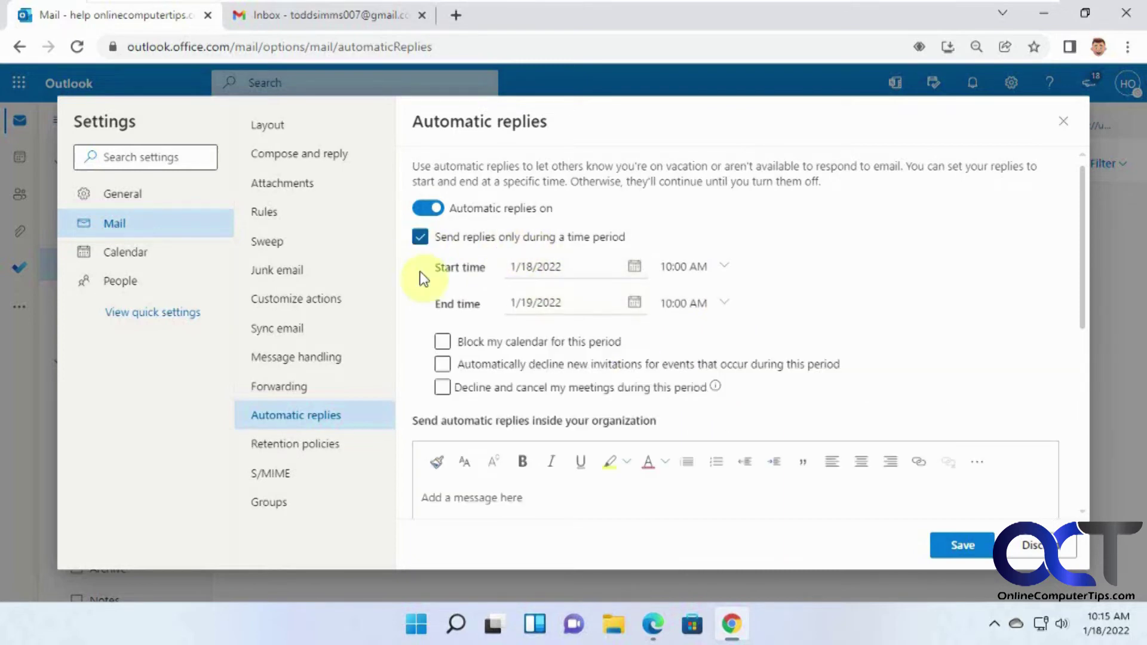
{"action": "left_click", "coordinate": [423, 242]}
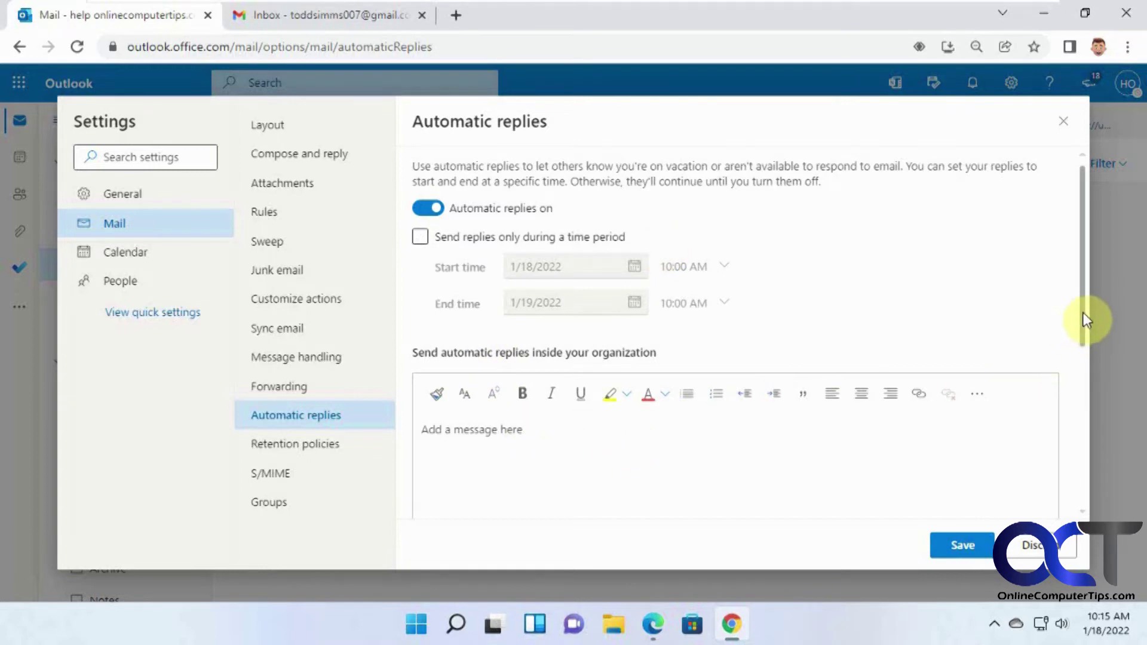
{"action": "left_click_drag", "start_coordinate": [1083, 313], "coordinate": [1087, 400]}
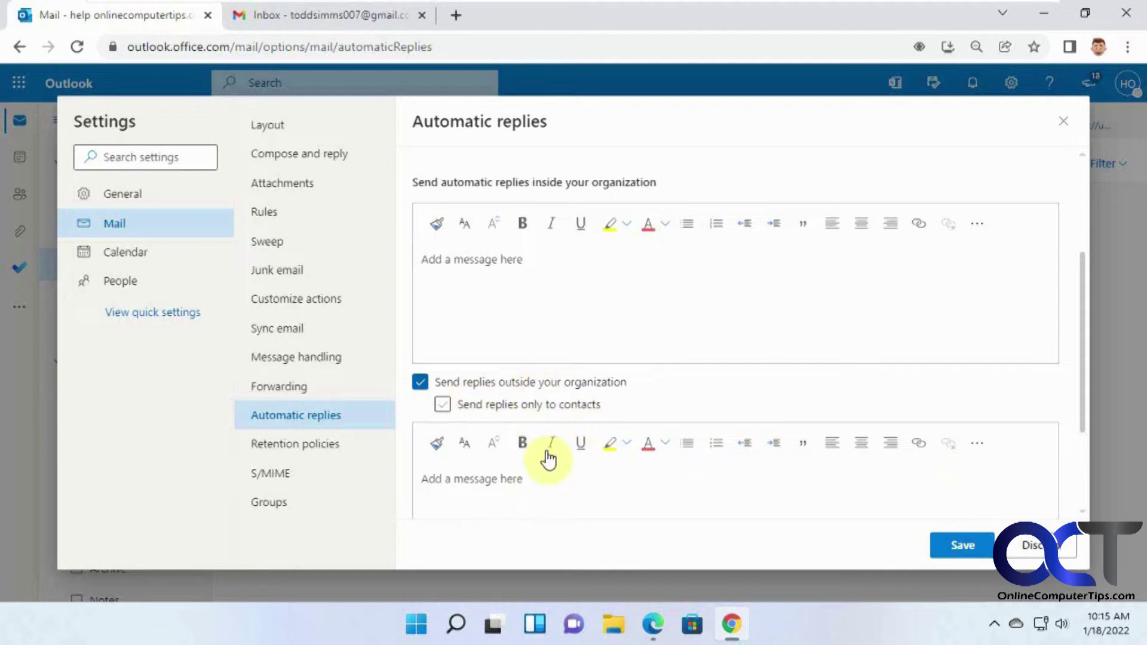
{"action": "left_click", "coordinate": [490, 479]}
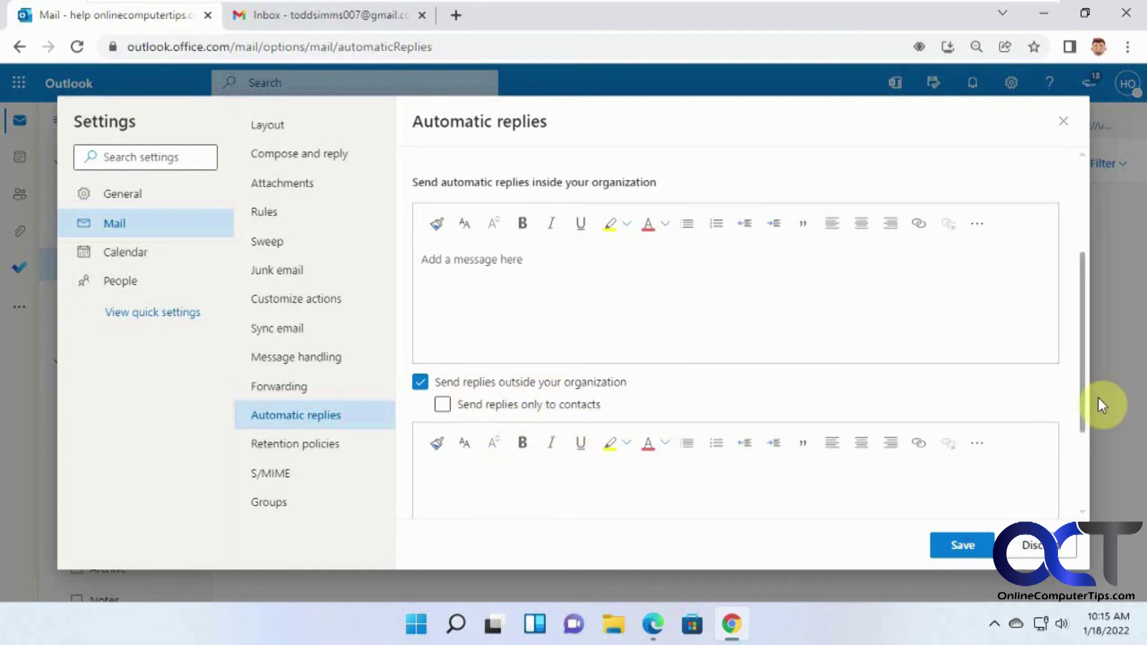
{"action": "scroll", "coordinate": [1082, 423], "scroll_direction": "down", "scroll_amount": 2}
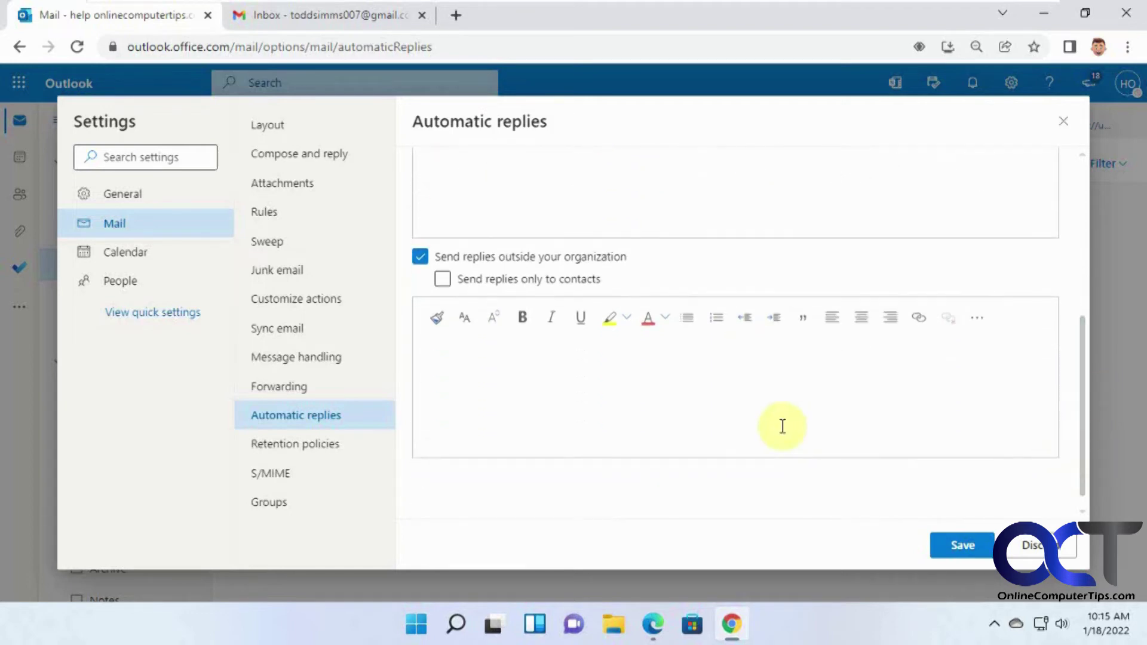
Type the message 'I will be on vacation from…' and format it bold and red.
{"action": "type", "text": "I will be on vacation from 1/20 until 1/27. I will get back to you when I am back in the office."}
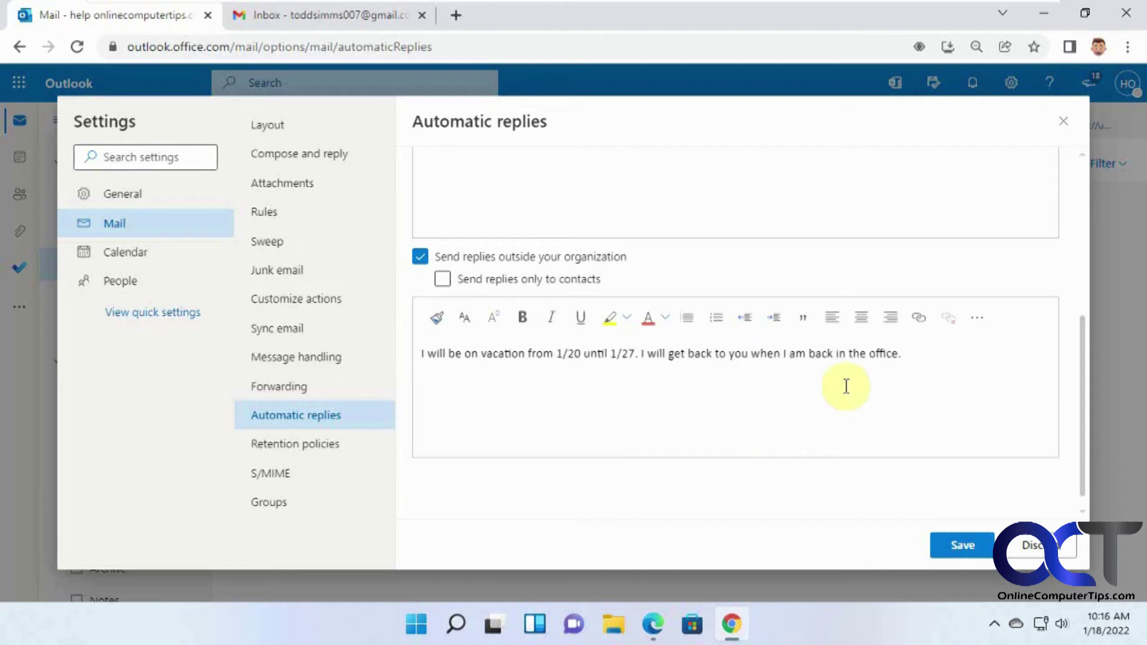
{"action": "left_click_drag", "start_coordinate": [901, 353], "coordinate": [421, 353]}
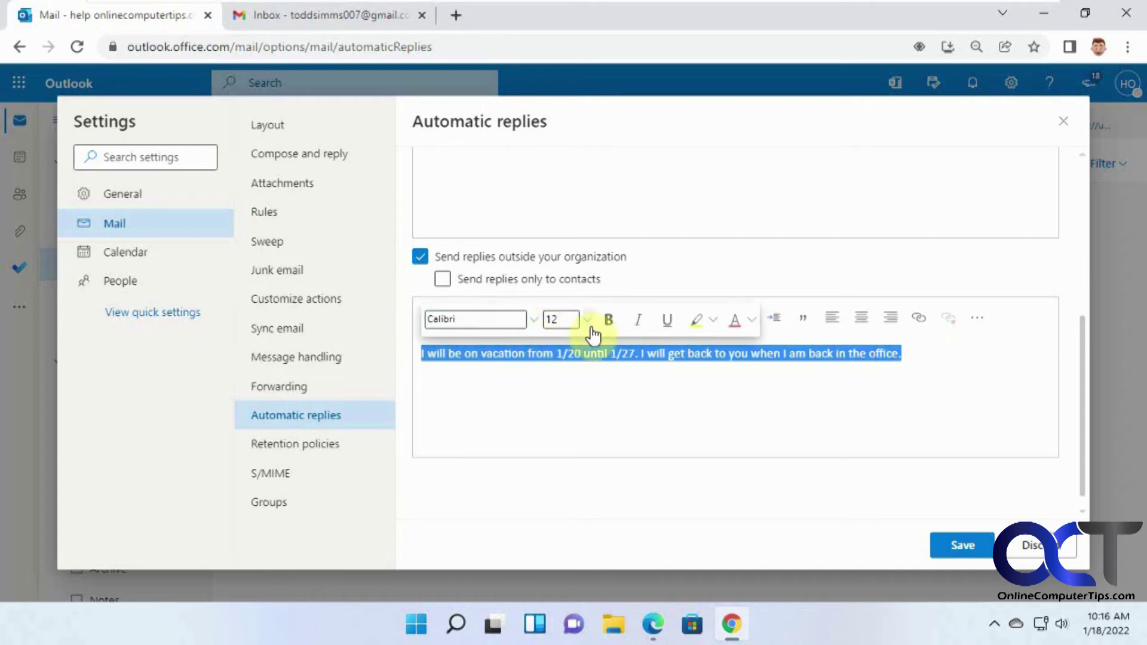
{"action": "left_click", "coordinate": [664, 318]}
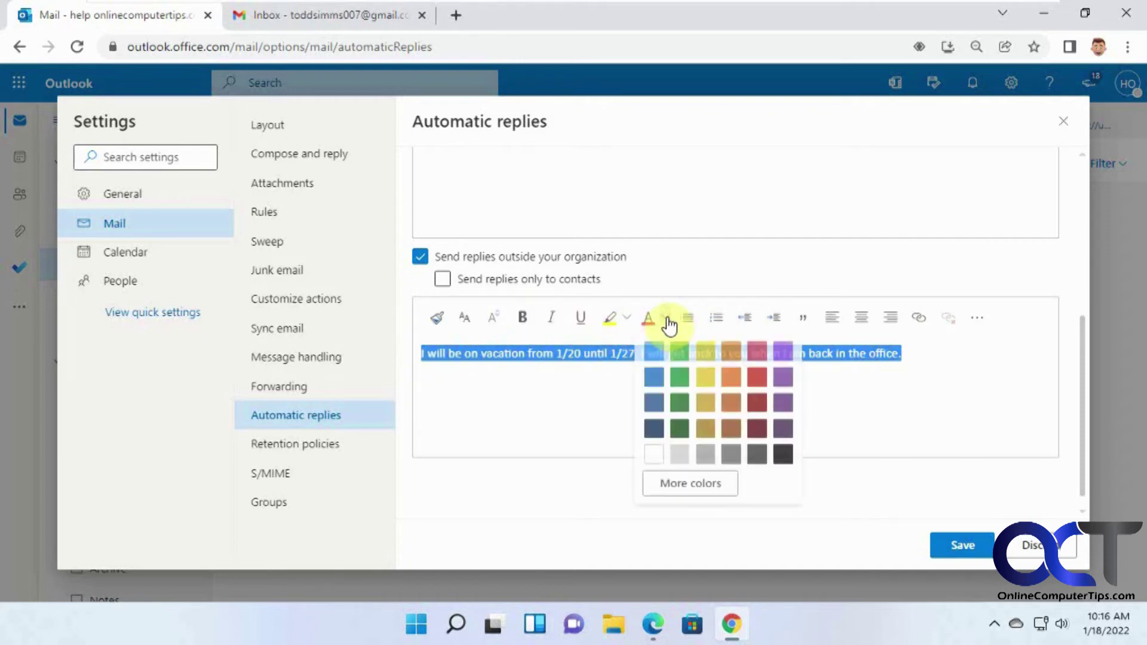
{"action": "left_click", "coordinate": [757, 381]}
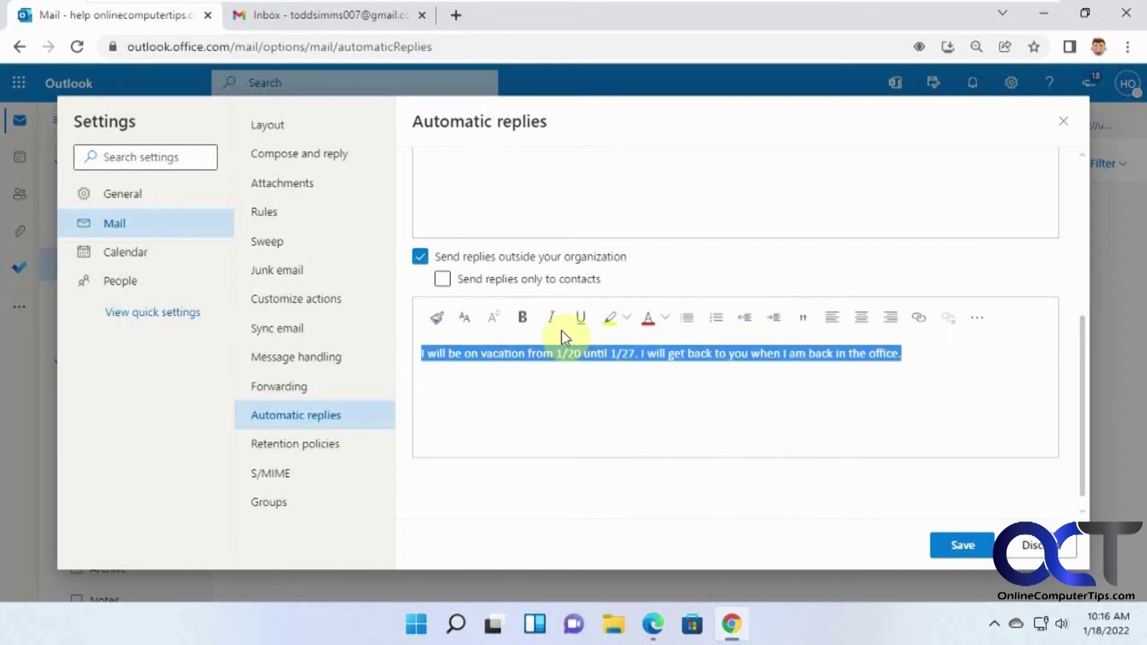
{"action": "left_click", "coordinate": [523, 327]}
{"action": "left_click", "coordinate": [648, 413]}
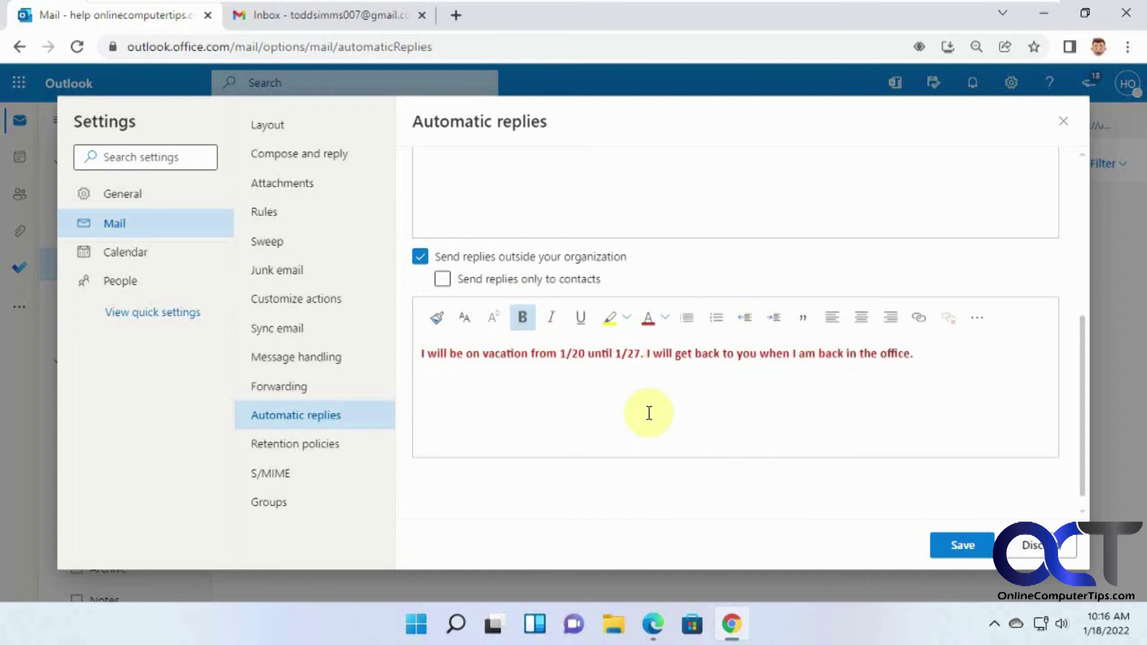
Save the automatic reply, dismiss the notice, and close settings to return to Drafts.
{"action": "left_click", "coordinate": [957, 544]}
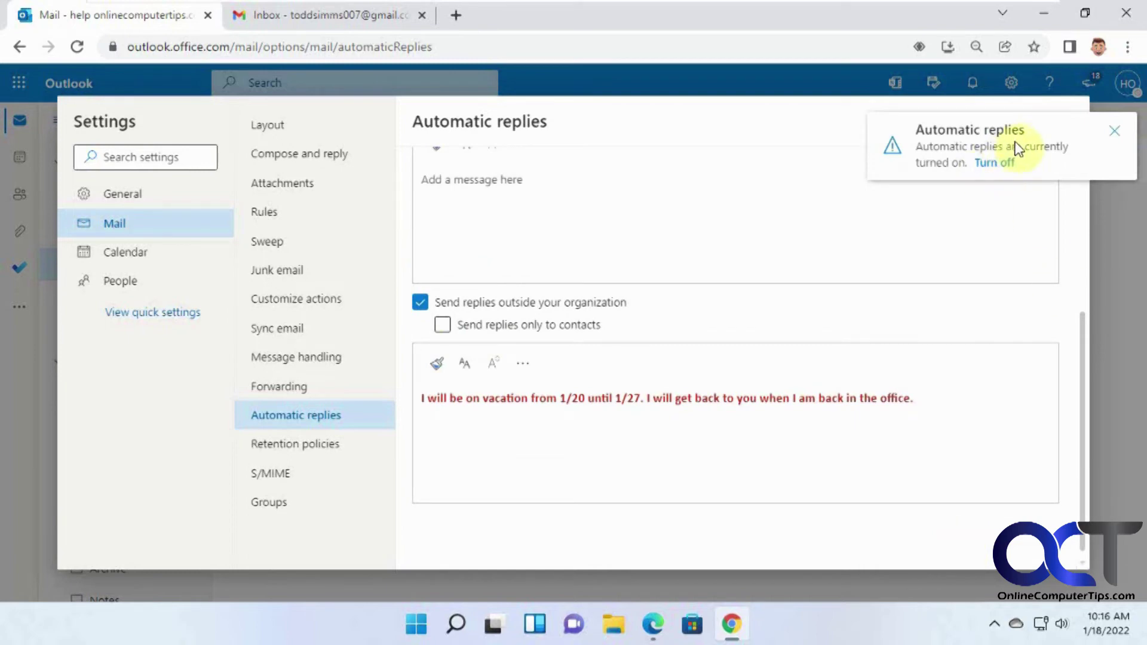
{"action": "left_click", "coordinate": [1114, 131]}
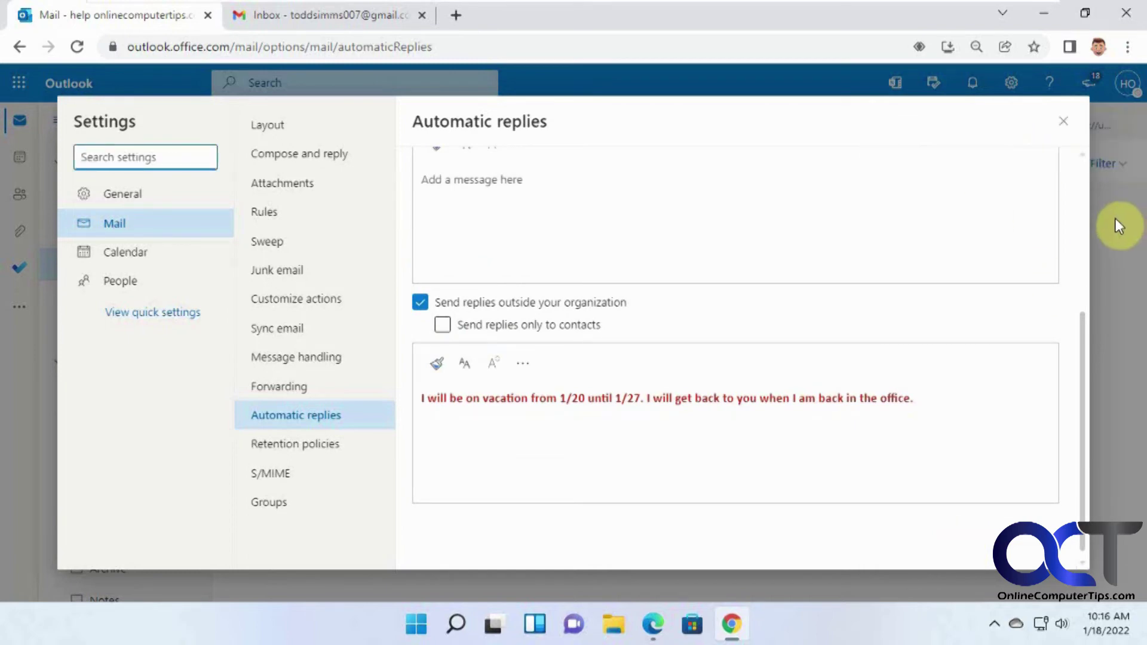
{"action": "left_click", "coordinate": [1063, 122]}
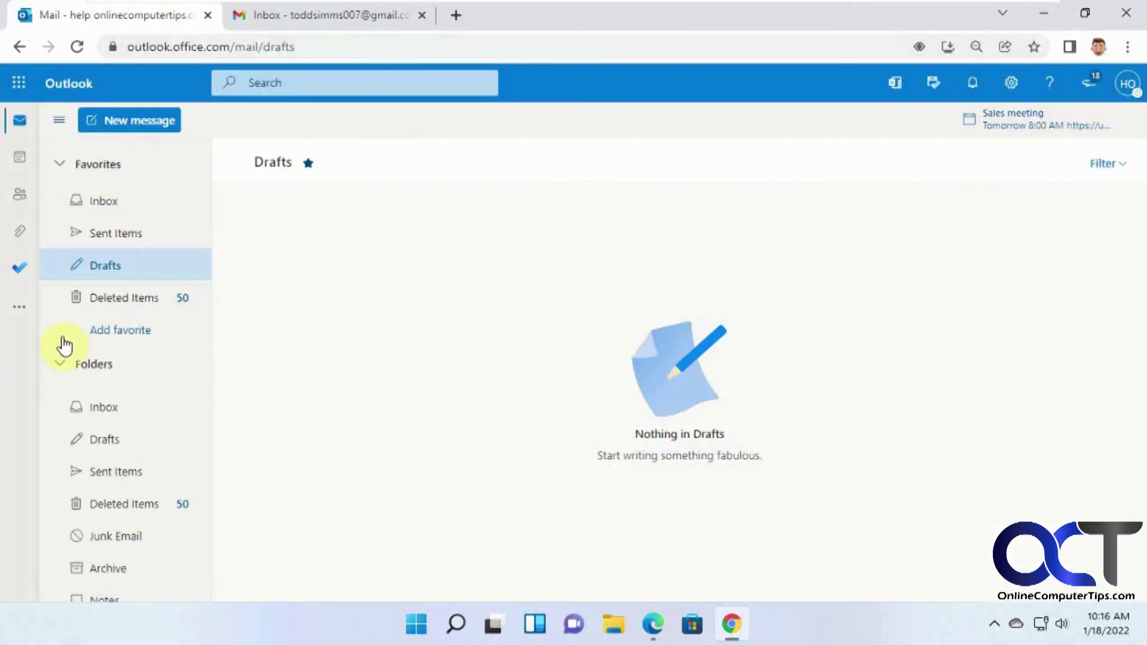
From Gmail, send a test email with subject 'Please call me' to the Outlook help account.
{"action": "left_click", "coordinate": [338, 16]}
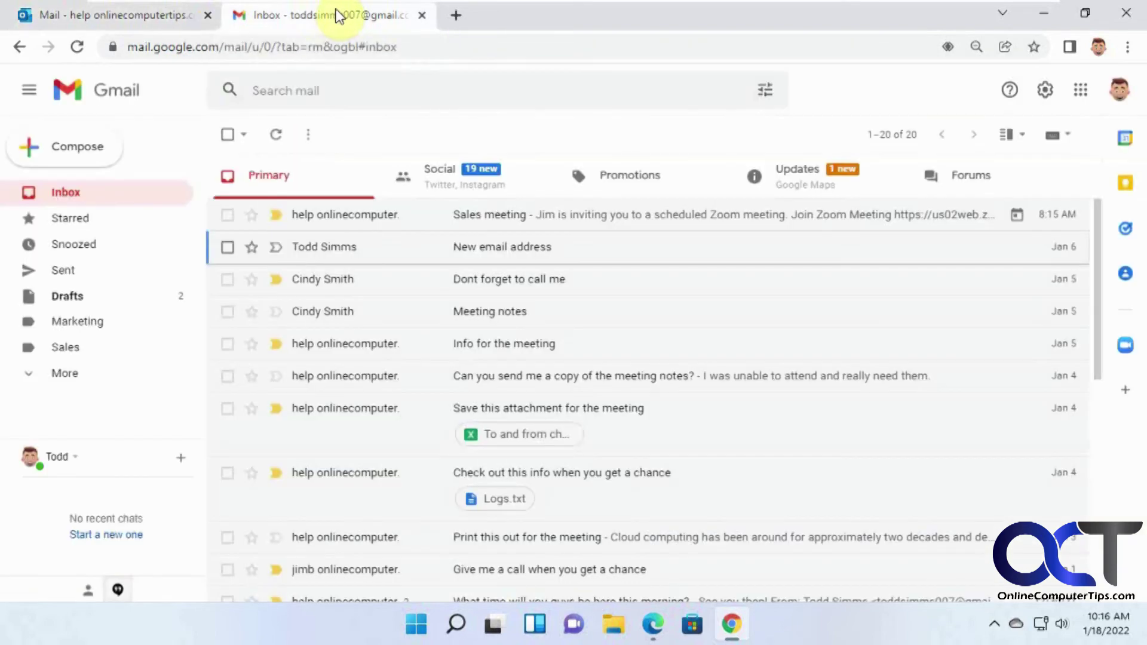
{"action": "left_click", "coordinate": [96, 148]}
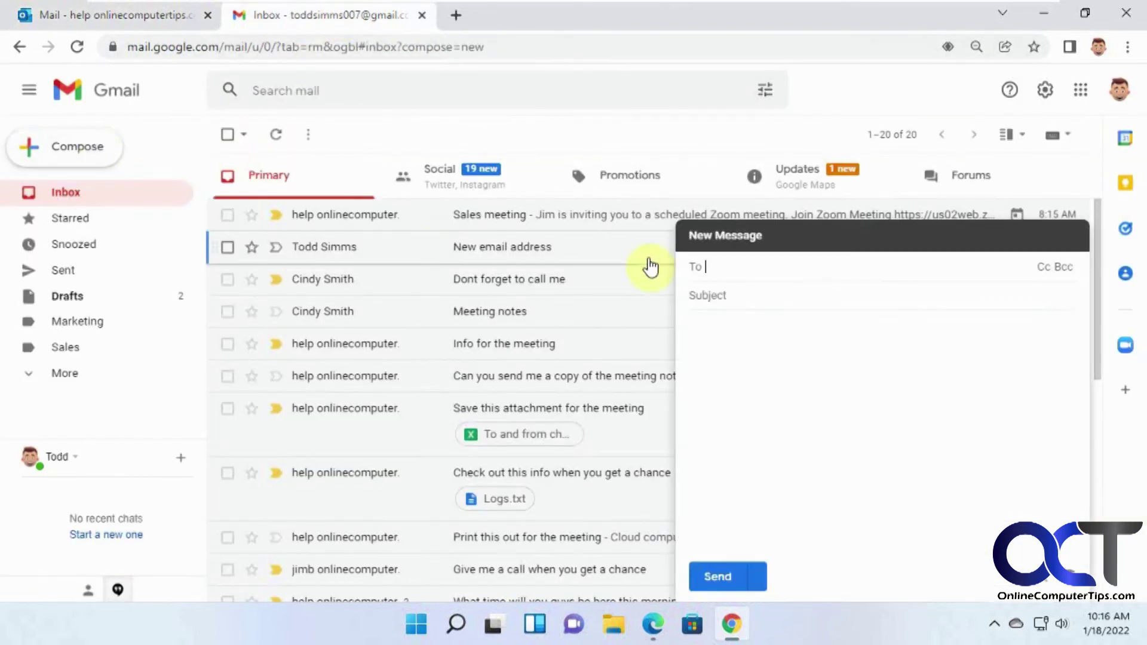
{"action": "type", "text": "help"}
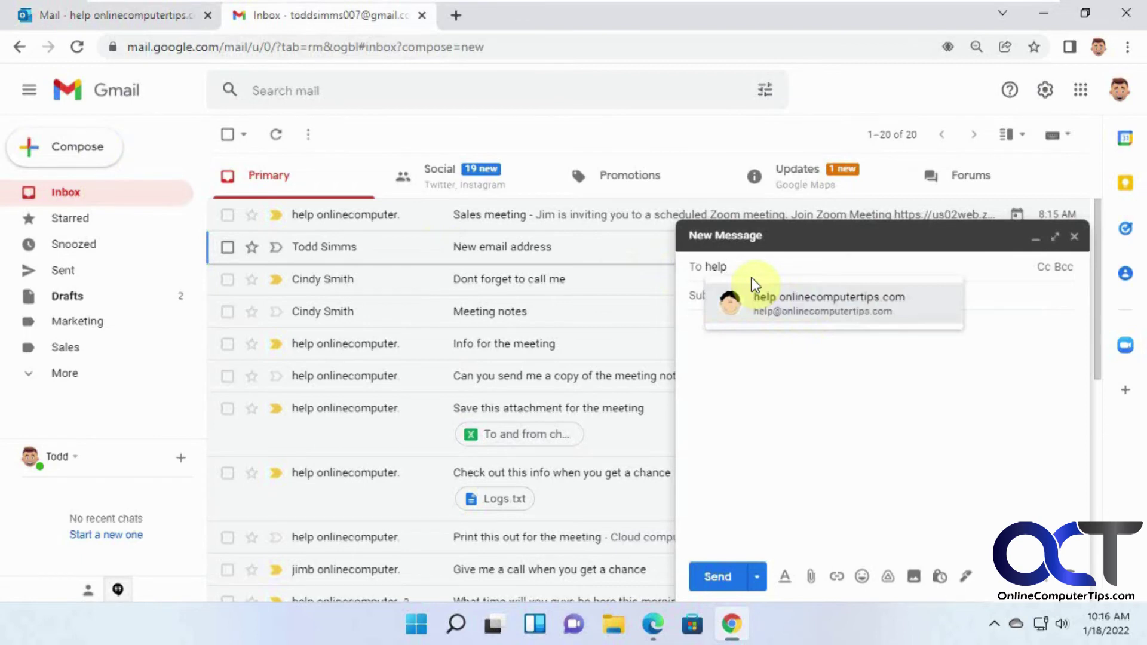
{"action": "left_click", "coordinate": [775, 297]}
{"action": "left_click", "coordinate": [778, 296]}
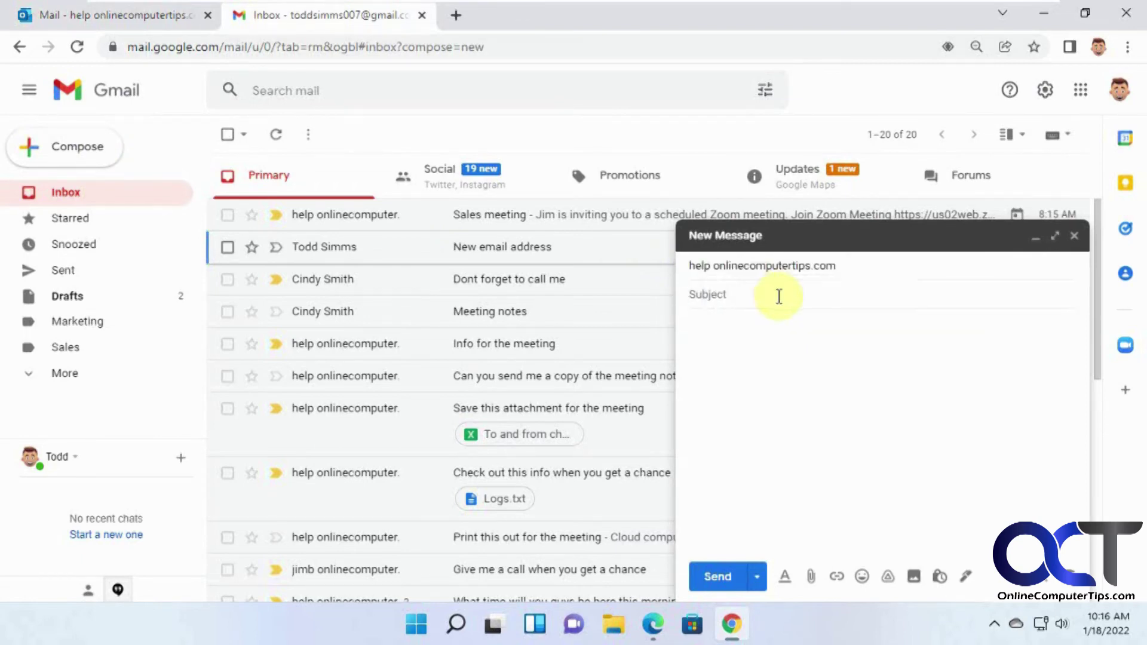
{"action": "type", "text": "Please call me"}
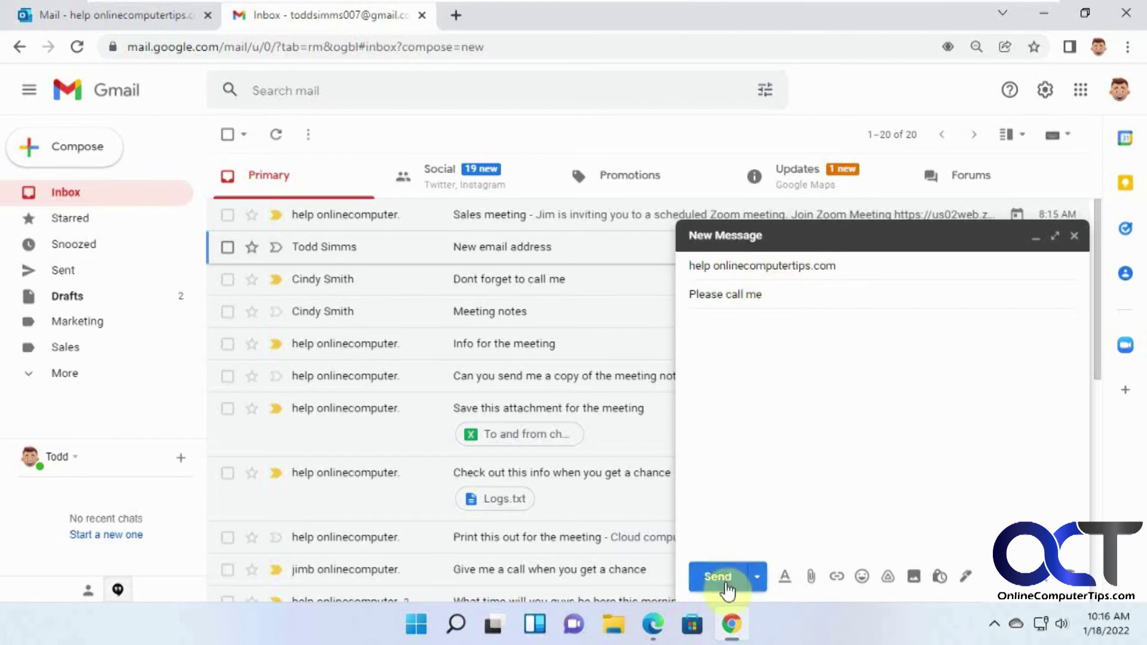
{"action": "left_click", "coordinate": [720, 577]}
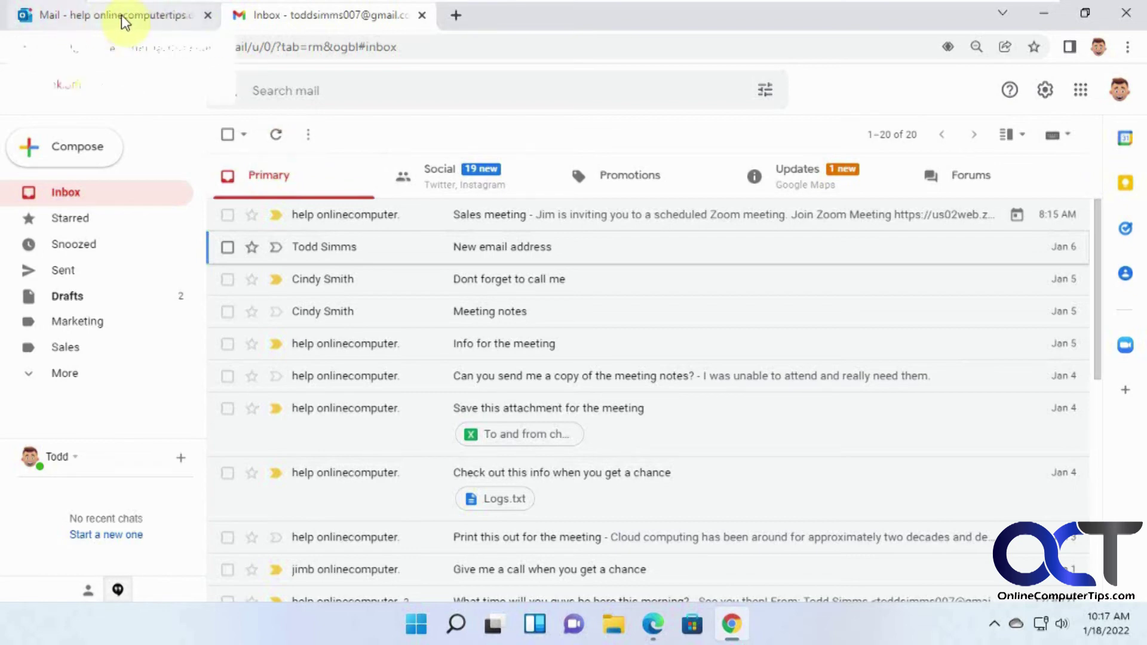
Refresh the Gmail inbox and open the 'Automatic reply: Please call me' message.
{"action": "left_click", "coordinate": [278, 138]}
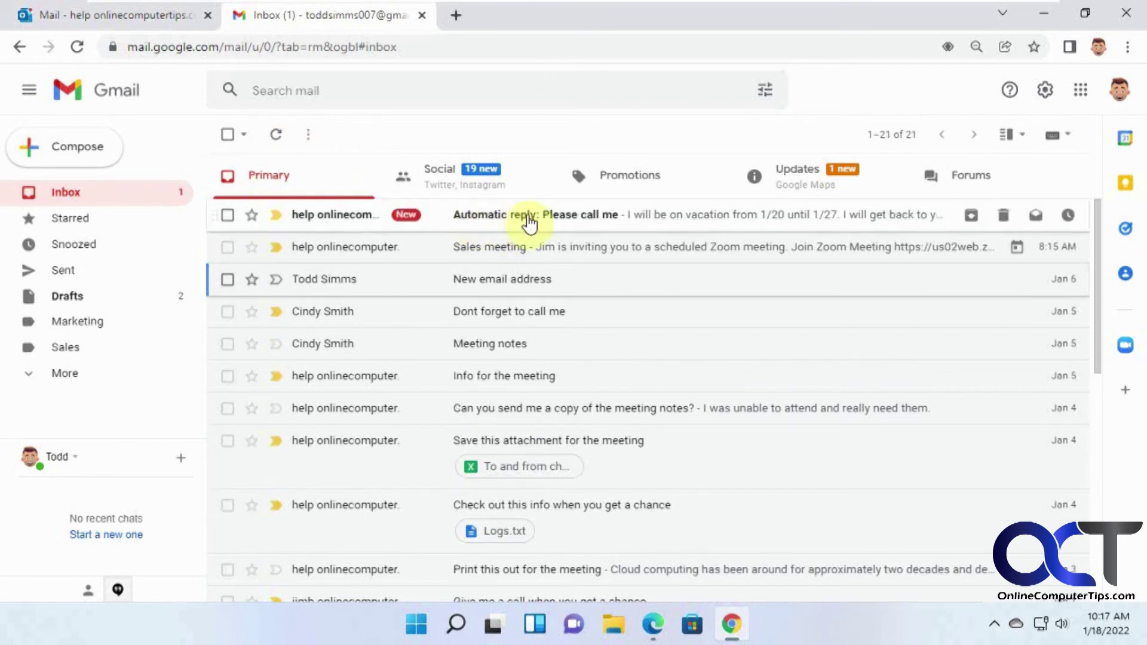
{"action": "left_click", "coordinate": [581, 225]}
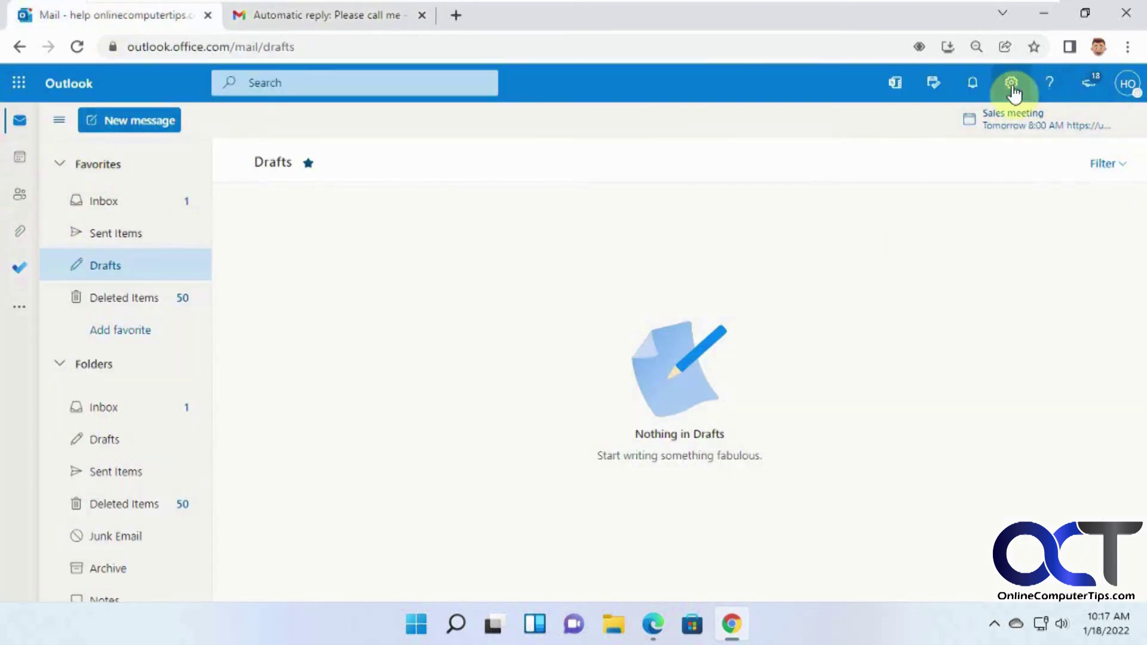
Switch off the automatic replies toggle in Outlook Mail settings and save the change.
{"action": "left_click", "coordinate": [1012, 87]}
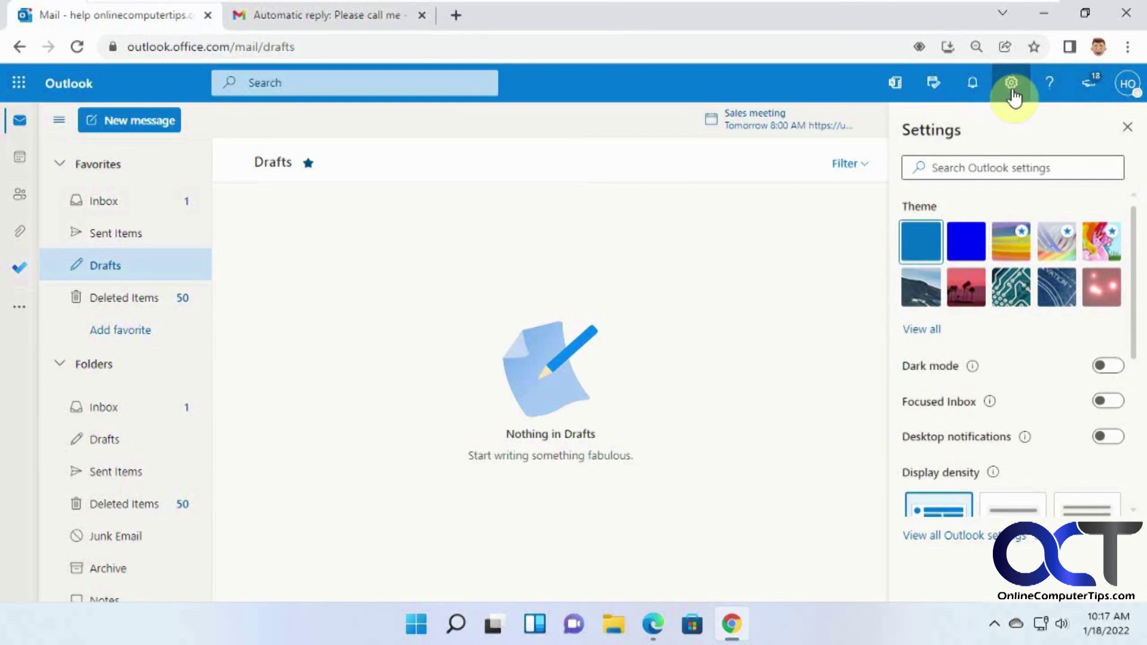
{"action": "left_click", "coordinate": [1011, 540]}
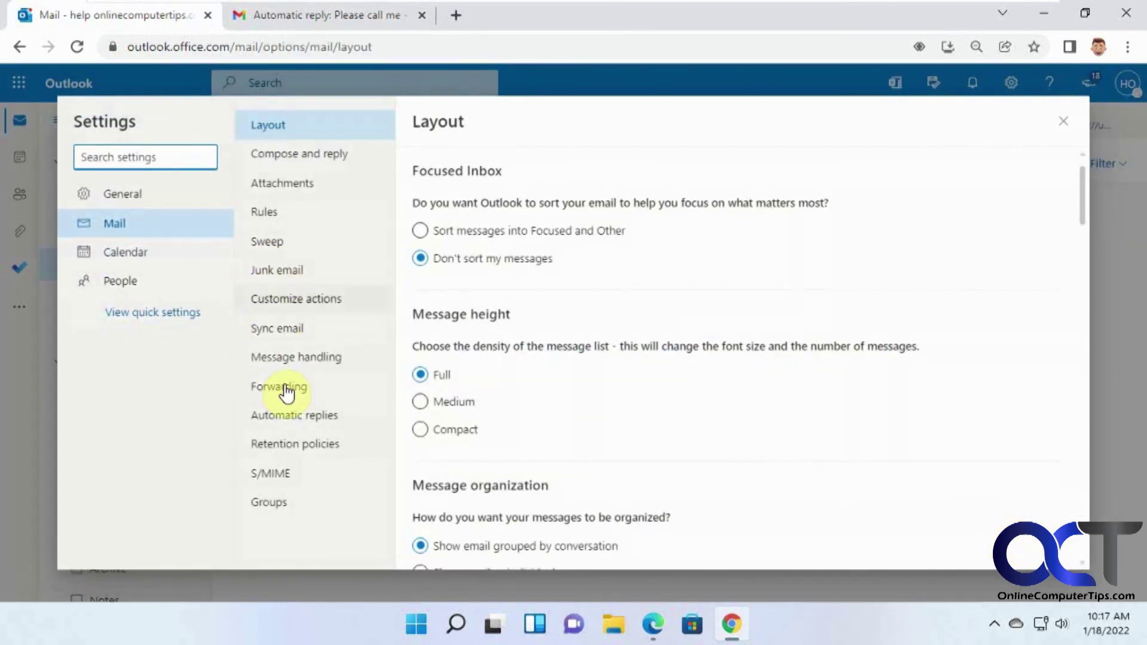
{"action": "left_click", "coordinate": [302, 418]}
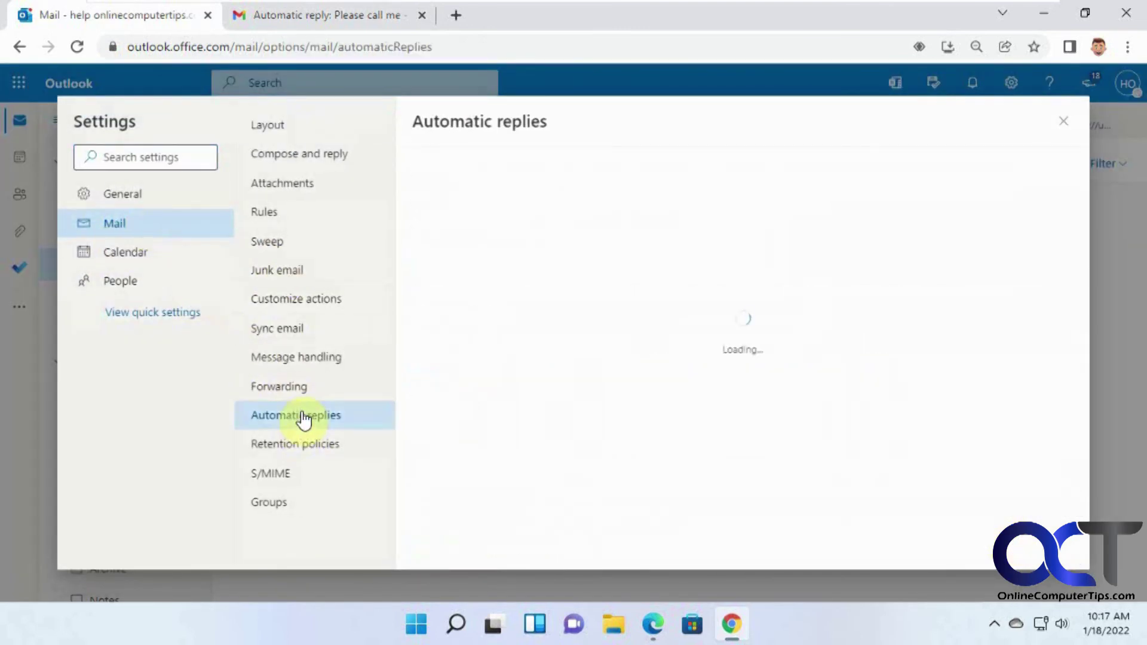
{"action": "left_click", "coordinate": [425, 209]}
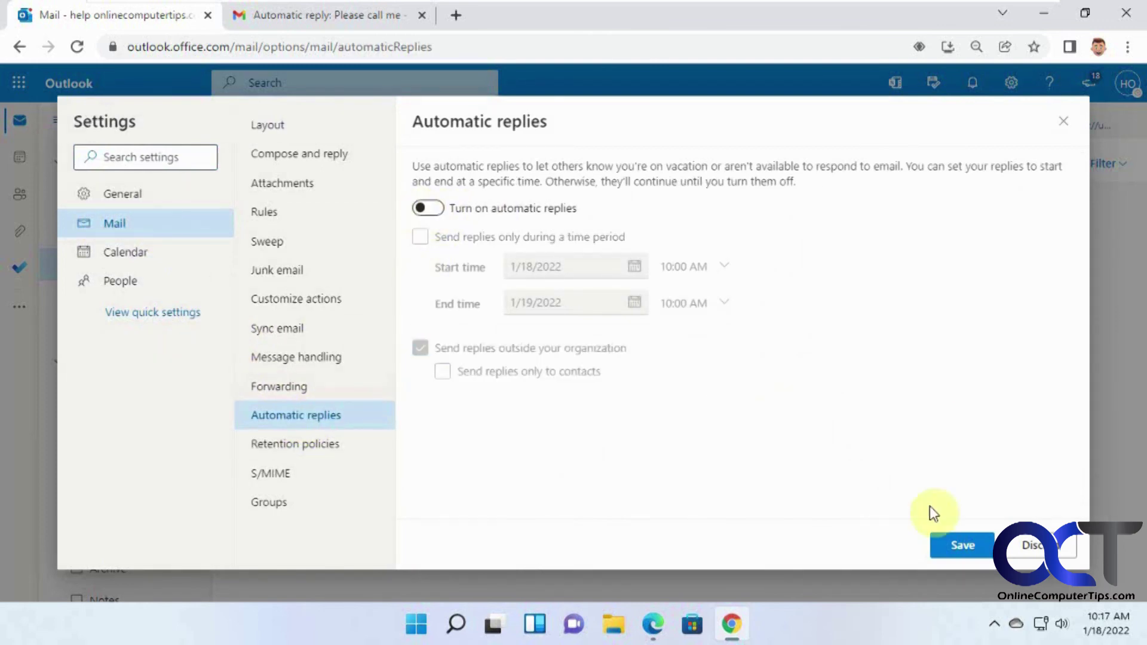
{"action": "left_click", "coordinate": [944, 545]}
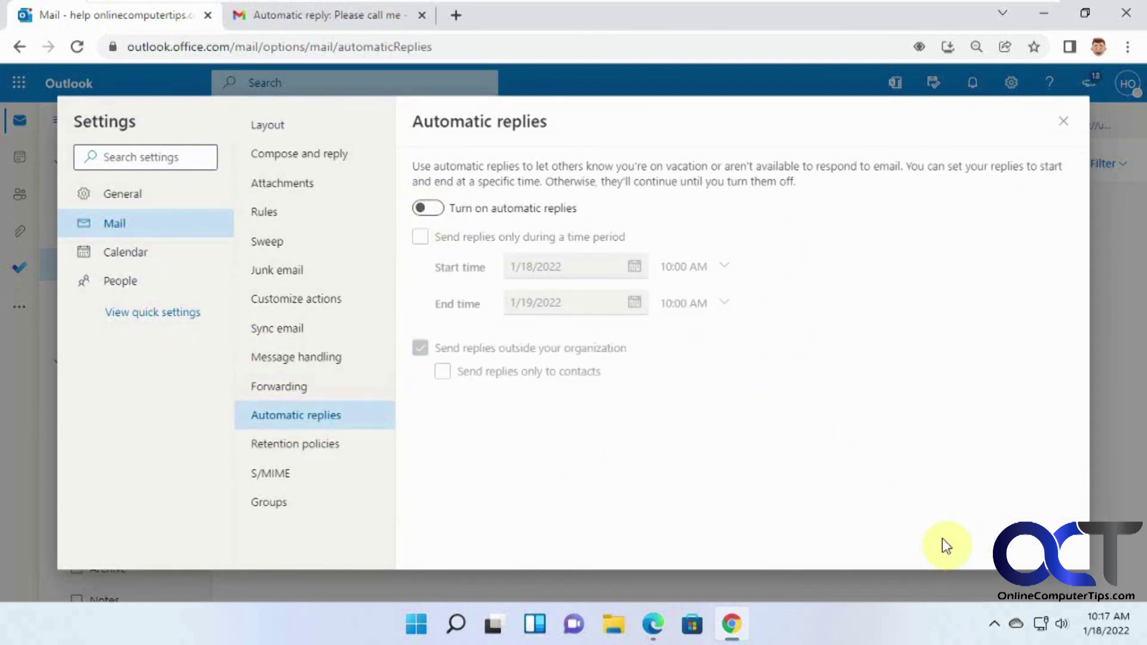